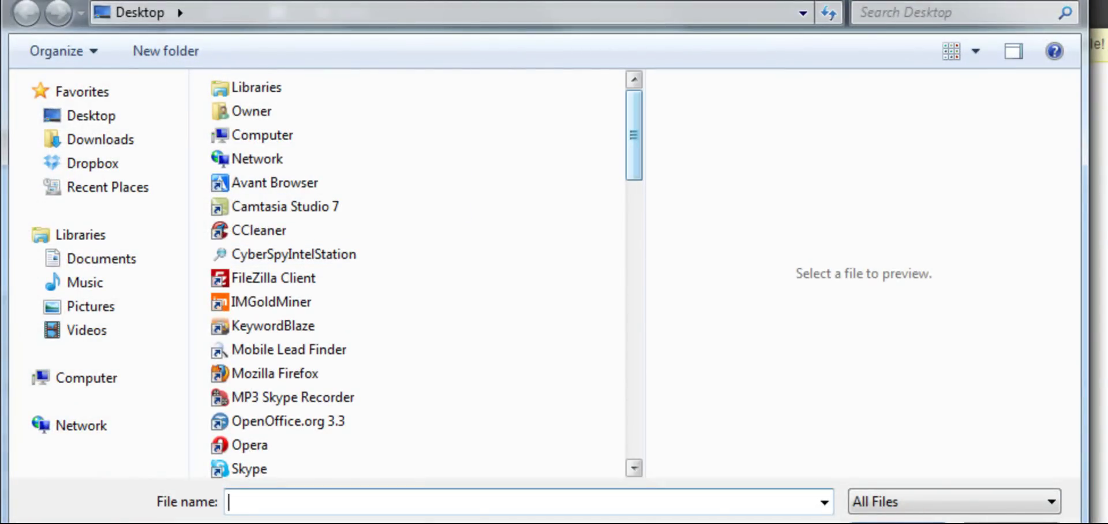
# Pick the wp-fontastic(2) zip from the bottom of the Desktop list as the plugin file
pyautogui.scroll(-5, 415, 274)
pyautogui.scroll(-10, 416, 274)
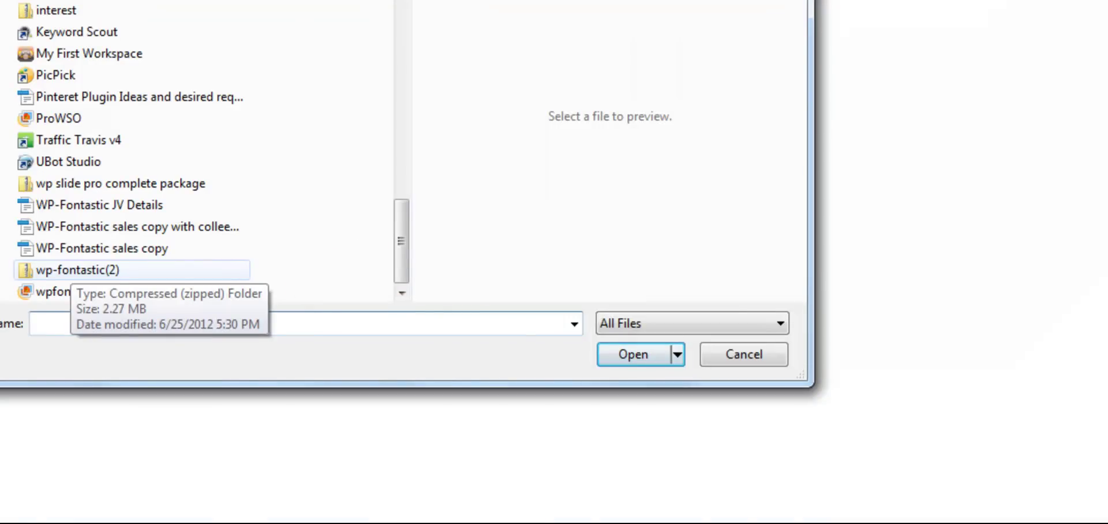
pyautogui.click(75, 269)
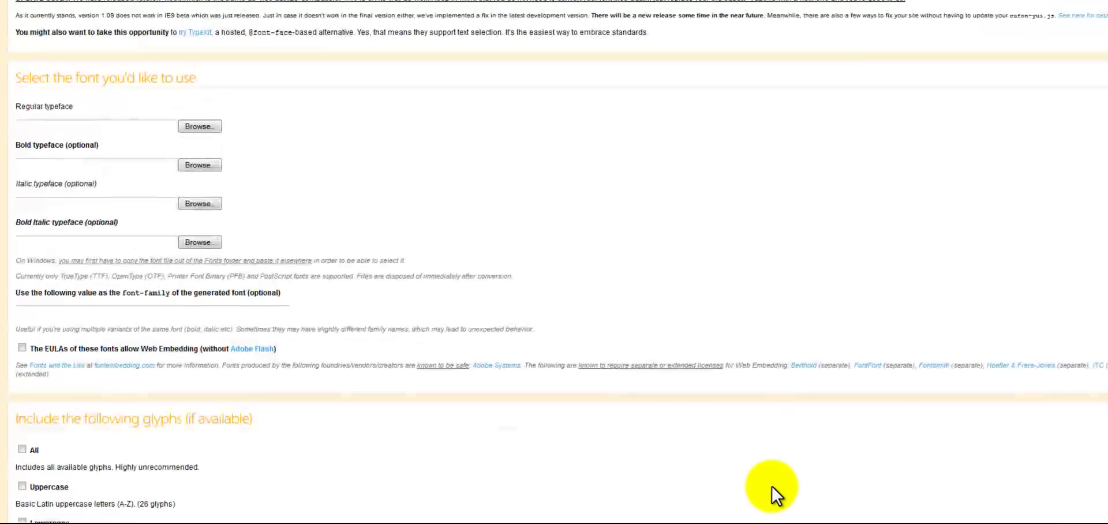
pyautogui.scroll(2, 771, 486)
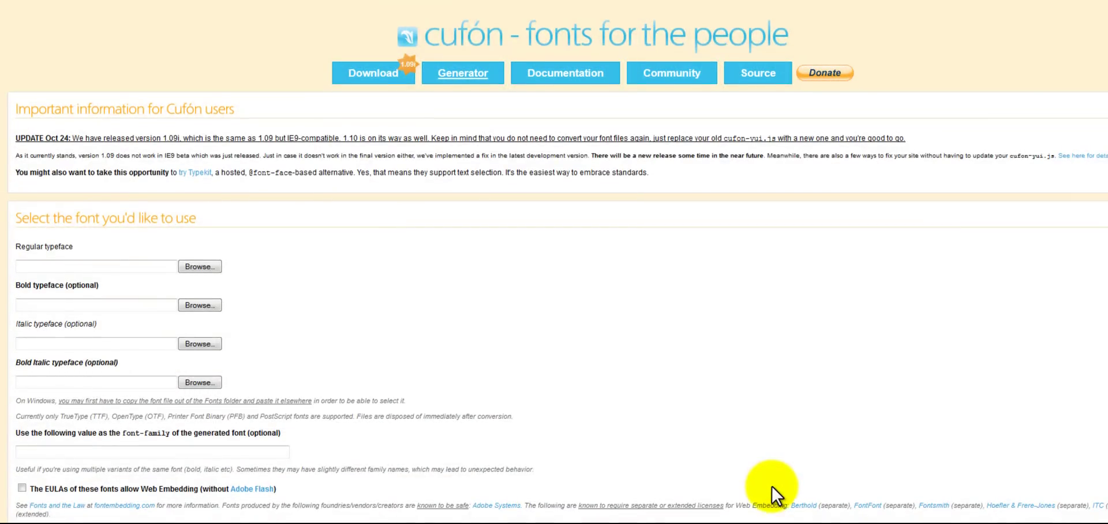
# Scroll through the Cufón generator page options and return to the top
pyautogui.scroll(-2, 771, 486)
pyautogui.scroll(-5, 771, 486)
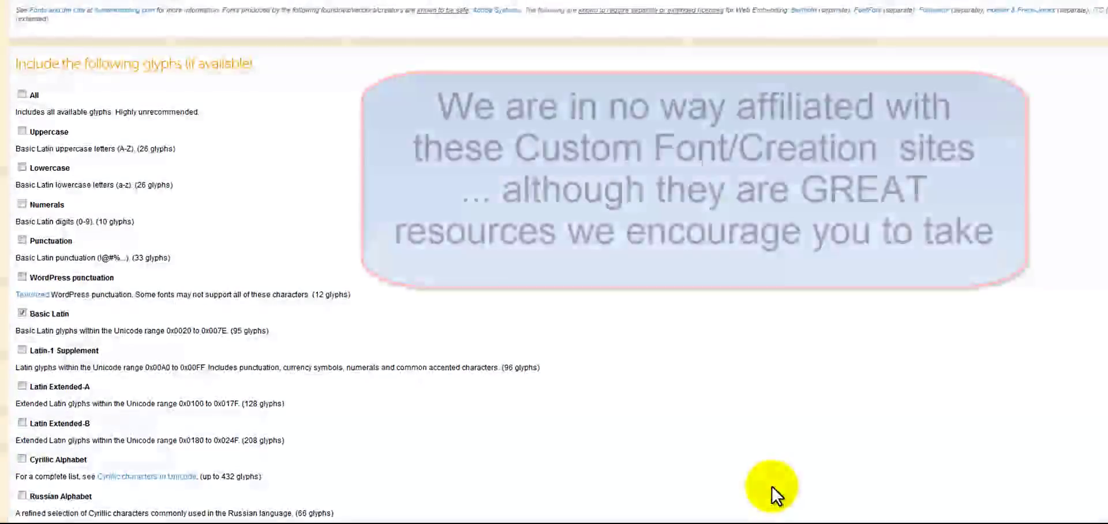
pyautogui.scroll(-4, 771, 486)
pyautogui.scroll(-5, 771, 486)
pyautogui.scroll(-2, 771, 486)
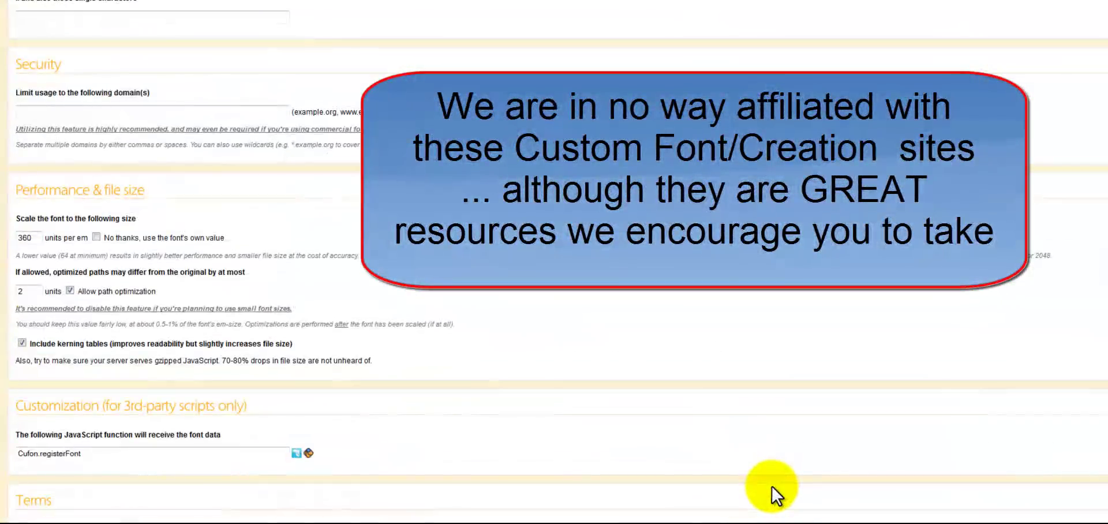
pyautogui.scroll(2, 771, 486)
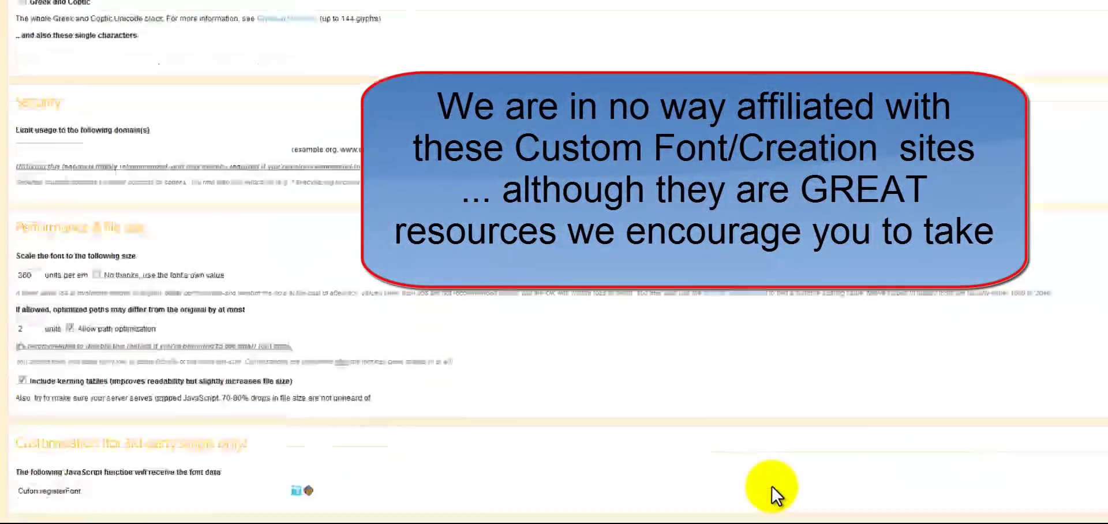
pyautogui.scroll(1, 771, 486)
pyautogui.scroll(5, 771, 486)
pyautogui.scroll(10, 771, 486)
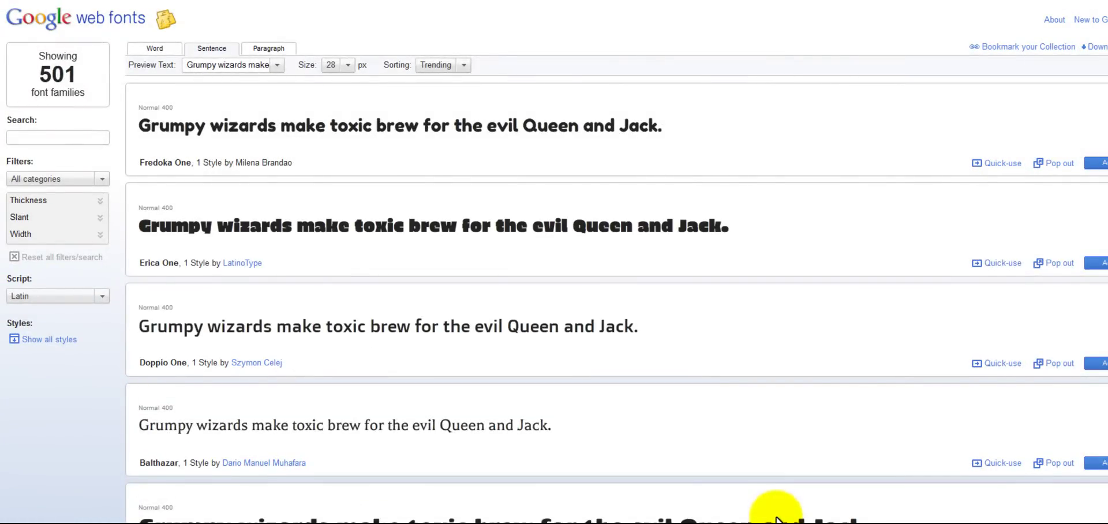
# Scroll down the Google Web Fonts directory of 501 families and back to the top
pyautogui.scroll(-1, 778, 519)
pyautogui.scroll(-2, 777, 519)
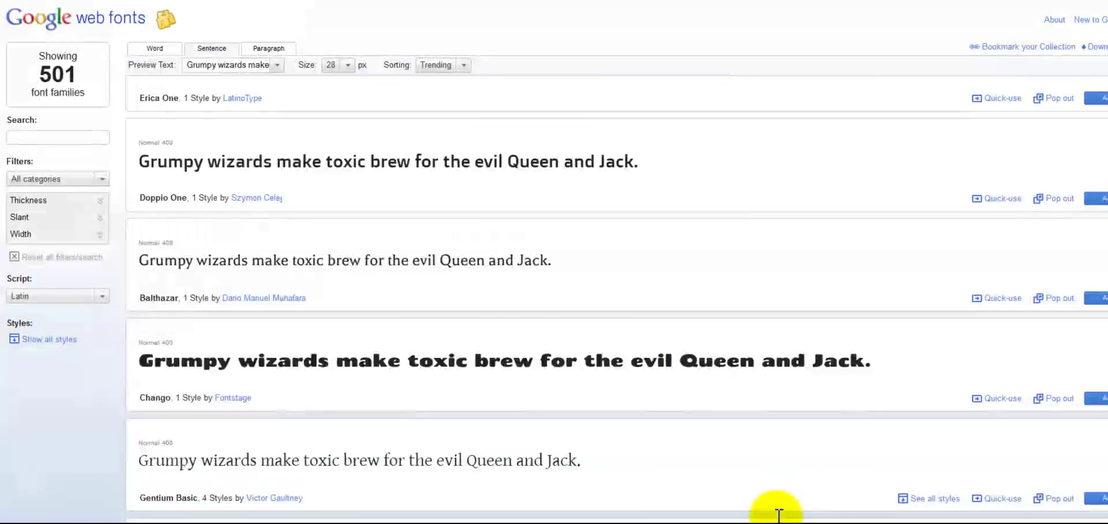
pyautogui.scroll(-3, 779, 514)
pyautogui.scroll(-3, 778, 514)
pyautogui.scroll(-3, 777, 517)
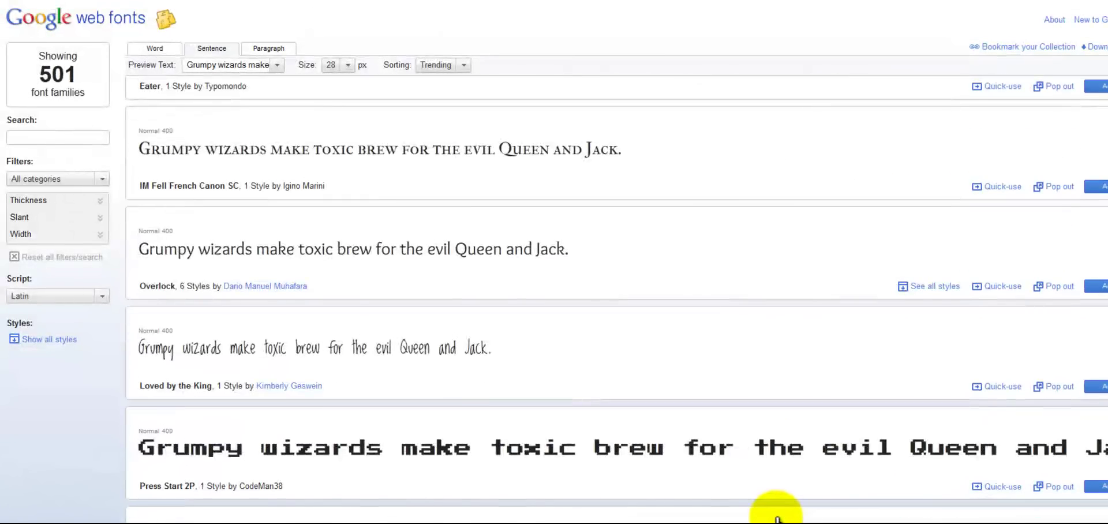
pyautogui.scroll(-2, 777, 518)
pyautogui.scroll(-1, 777, 518)
pyautogui.scroll(3, 777, 520)
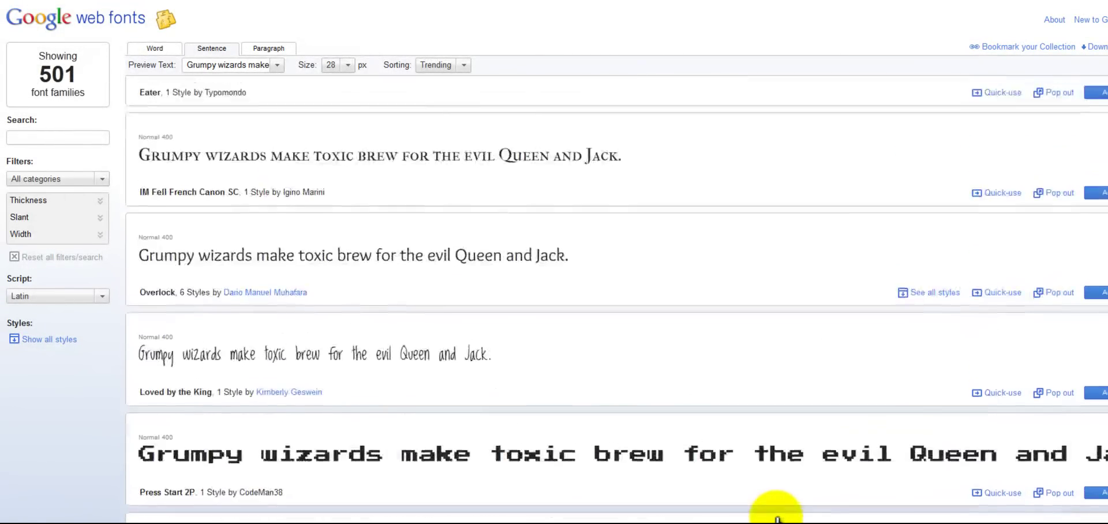
pyautogui.scroll(3, 777, 519)
pyautogui.scroll(3, 778, 519)
pyautogui.scroll(2, 777, 519)
pyautogui.scroll(3, 778, 519)
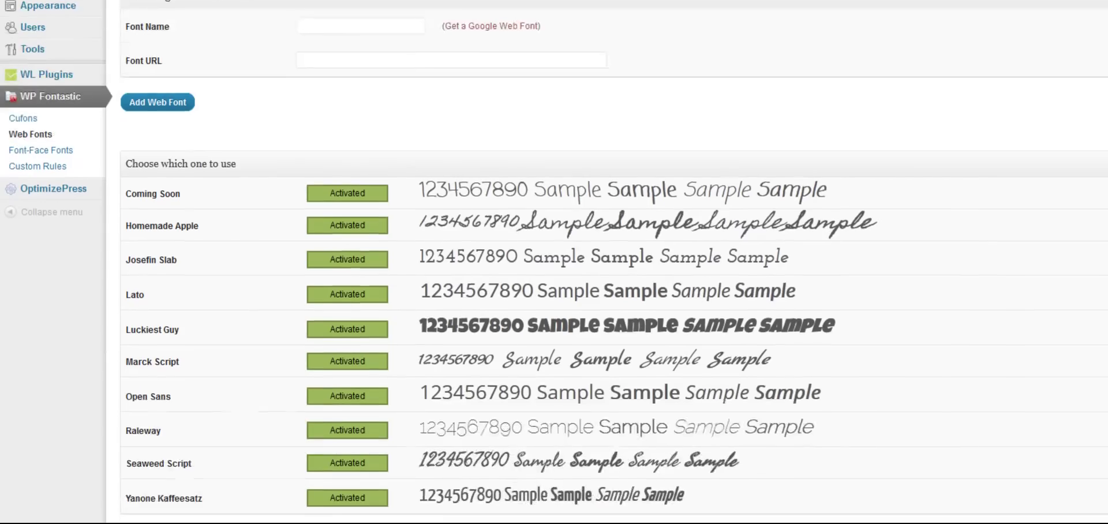
pyautogui.scroll(-1, 901, 519)
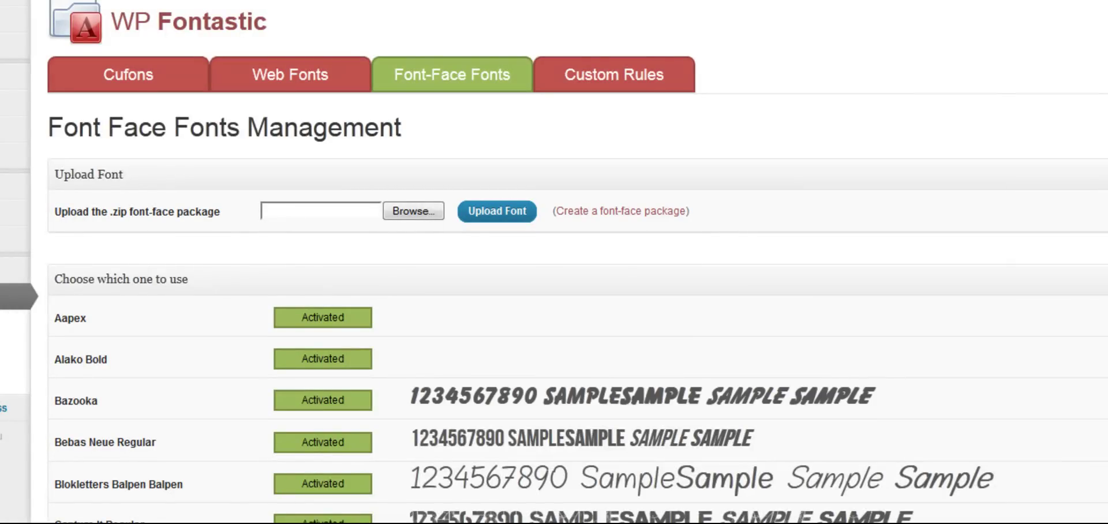
# Scroll through the activated Font-Face fonts such as Aapex and Bazooka, then back to the top
pyautogui.scroll(-2, 554, 288)
pyautogui.scroll(-7, 554, 289)
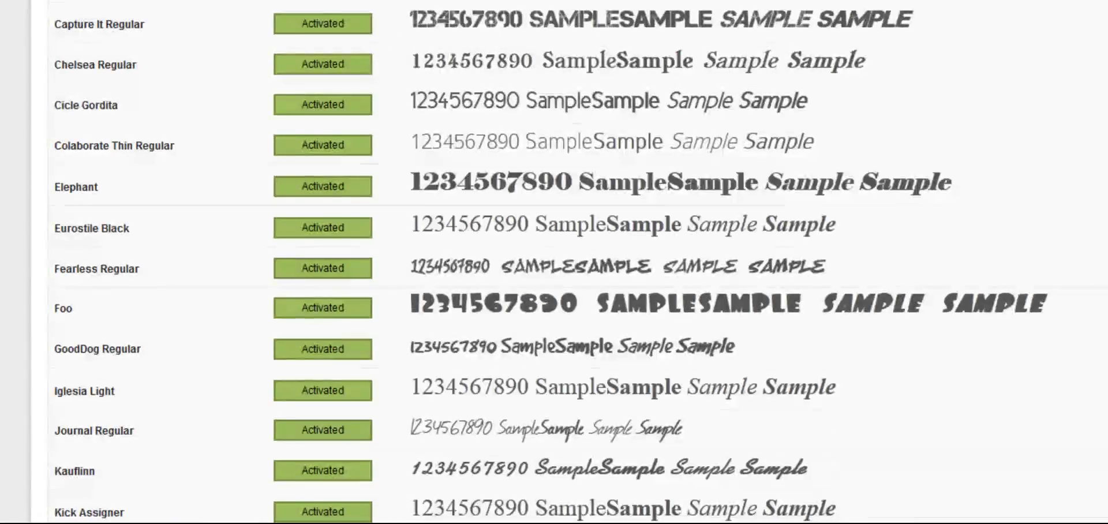
pyautogui.scroll(-4, 554, 288)
pyautogui.scroll(1, 554, 260)
pyautogui.scroll(7, 554, 260)
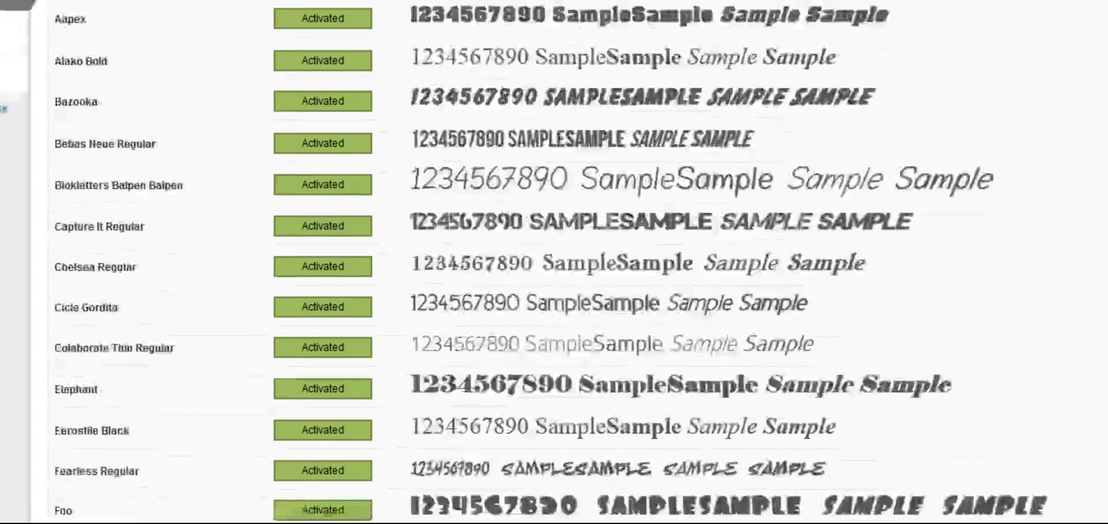
pyautogui.scroll(5, 554, 259)
pyautogui.scroll(-2, 554, 259)
pyautogui.scroll(-3, 554, 260)
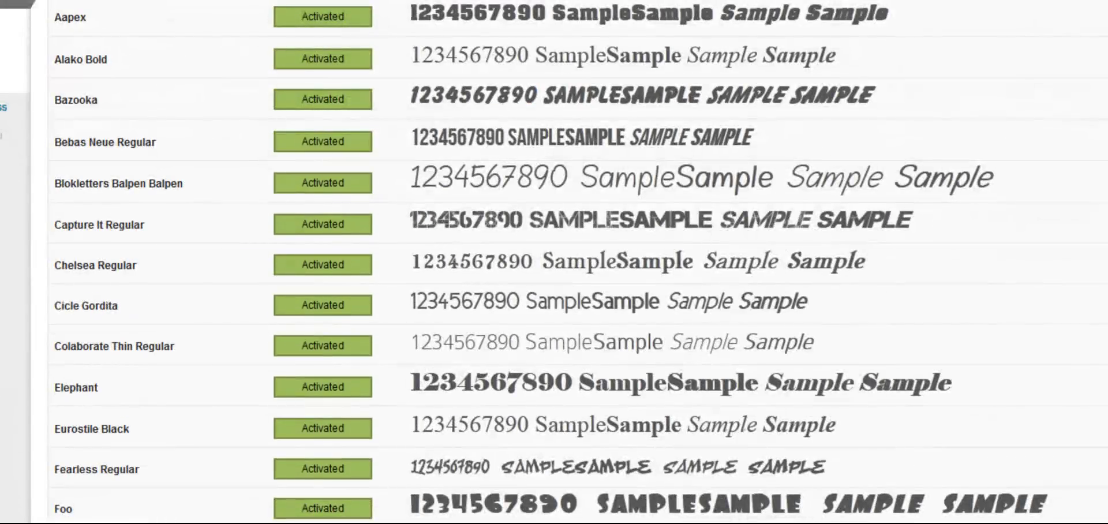
pyautogui.scroll(-5, 554, 259)
pyautogui.scroll(-3, 554, 259)
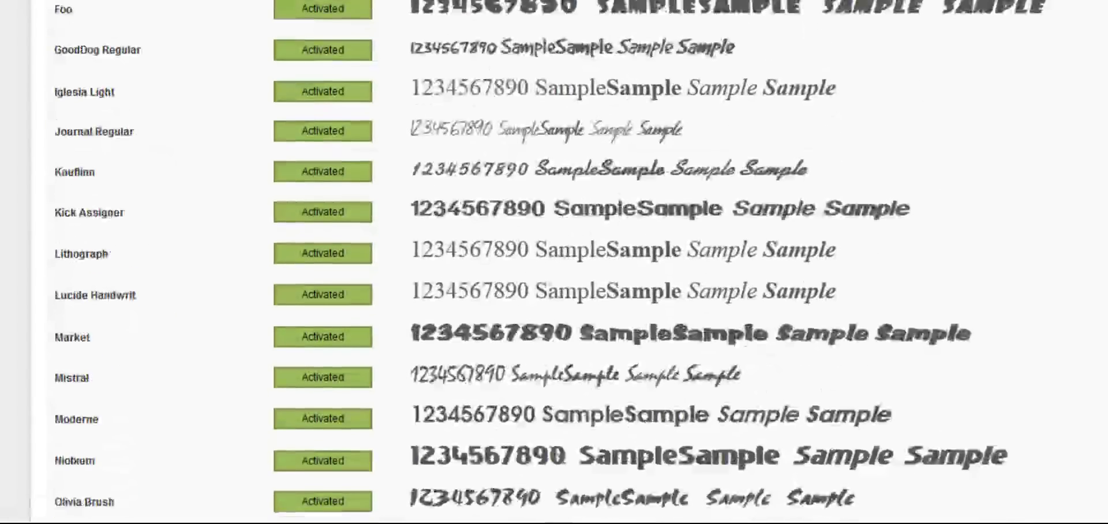
pyautogui.scroll(1, 554, 259)
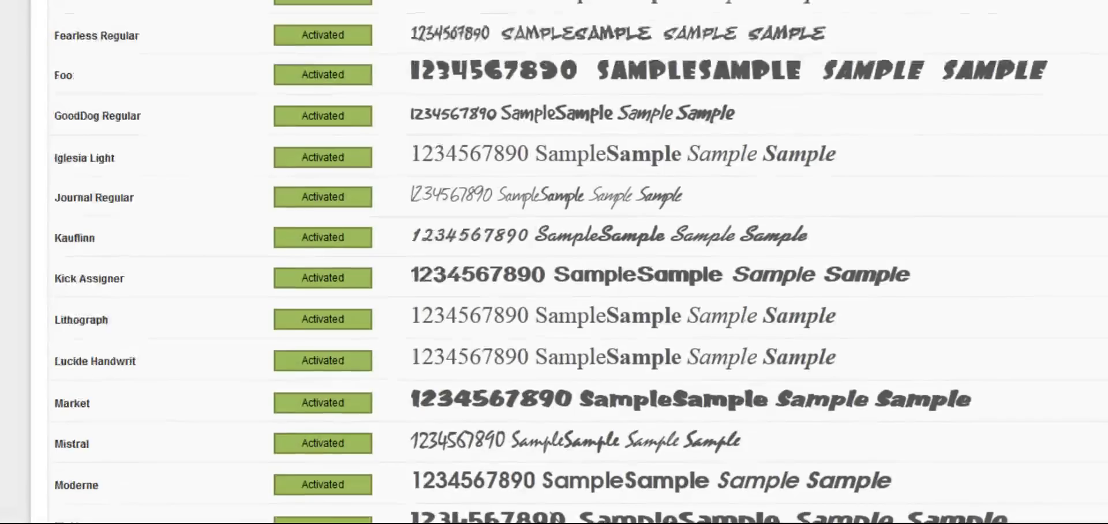
pyautogui.scroll(2, 554, 259)
pyautogui.scroll(5, 554, 260)
pyautogui.scroll(8, 554, 260)
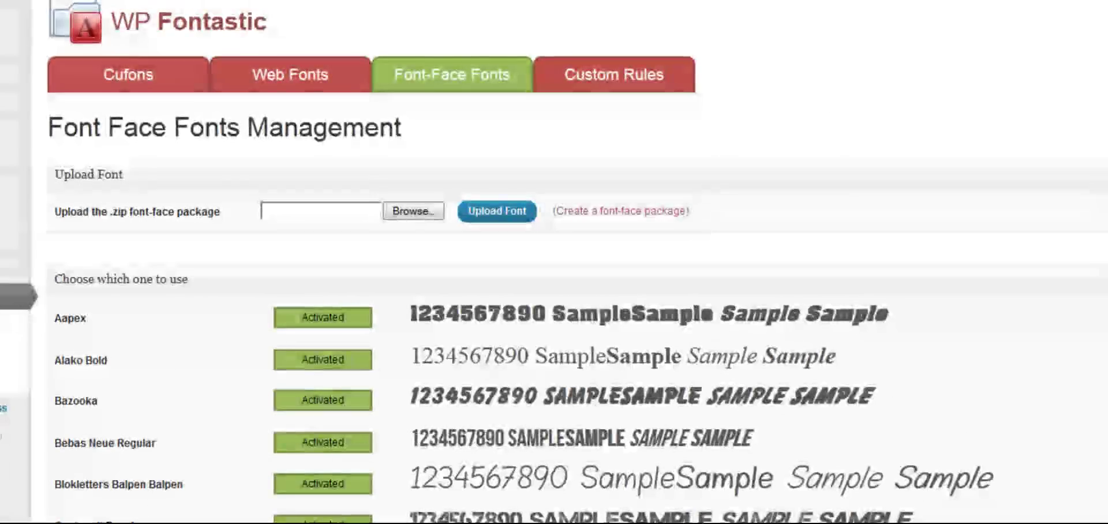
pyautogui.scroll(-1, 554, 260)
pyautogui.scroll(-4, 554, 260)
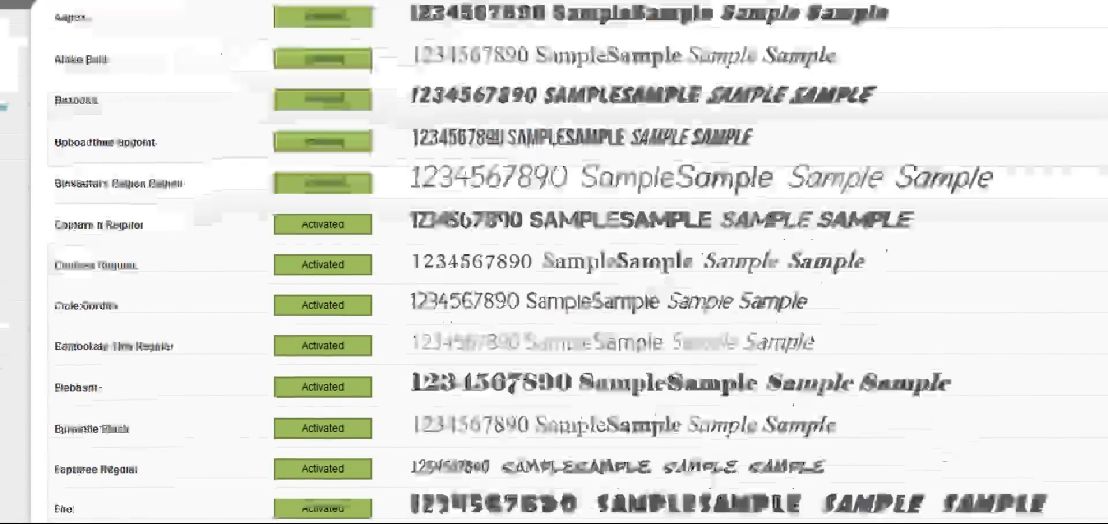
pyautogui.scroll(-3, 554, 259)
pyautogui.scroll(5, 554, 259)
pyautogui.scroll(3, 1078, 248)
pyautogui.scroll(3, 1077, 249)
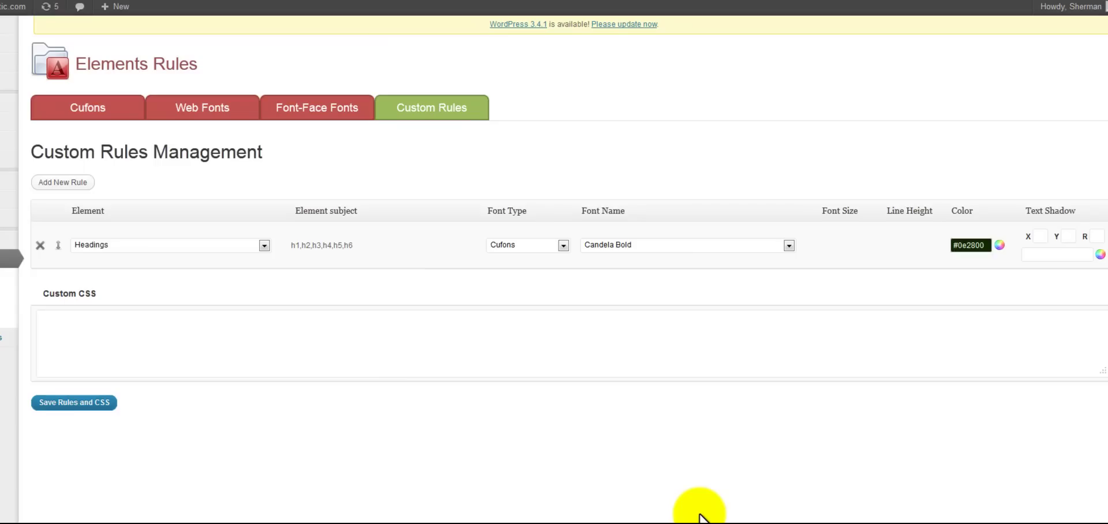
# Set the custom rule's Element to Custom Element
pyautogui.click(264, 245)
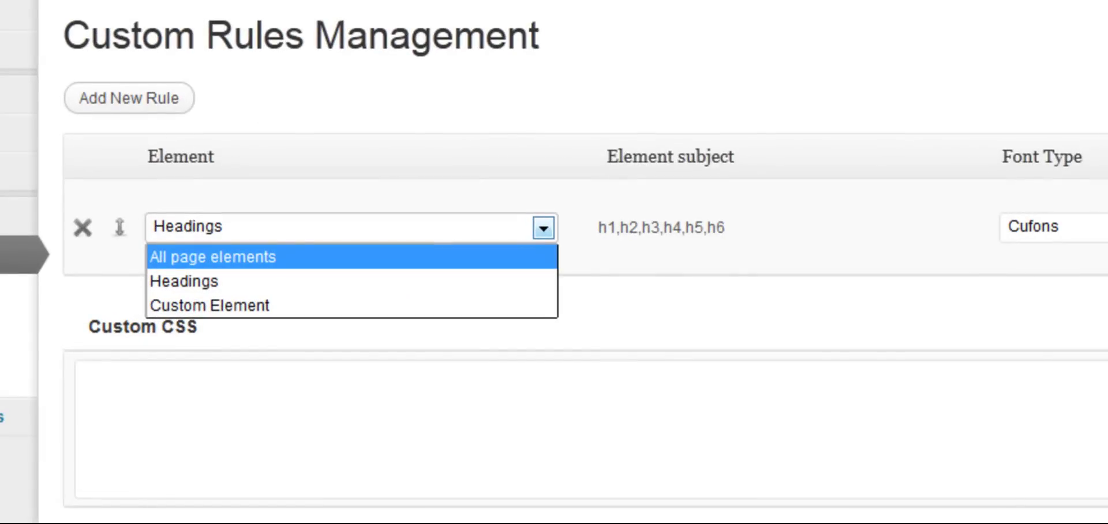
pyautogui.press('Return')
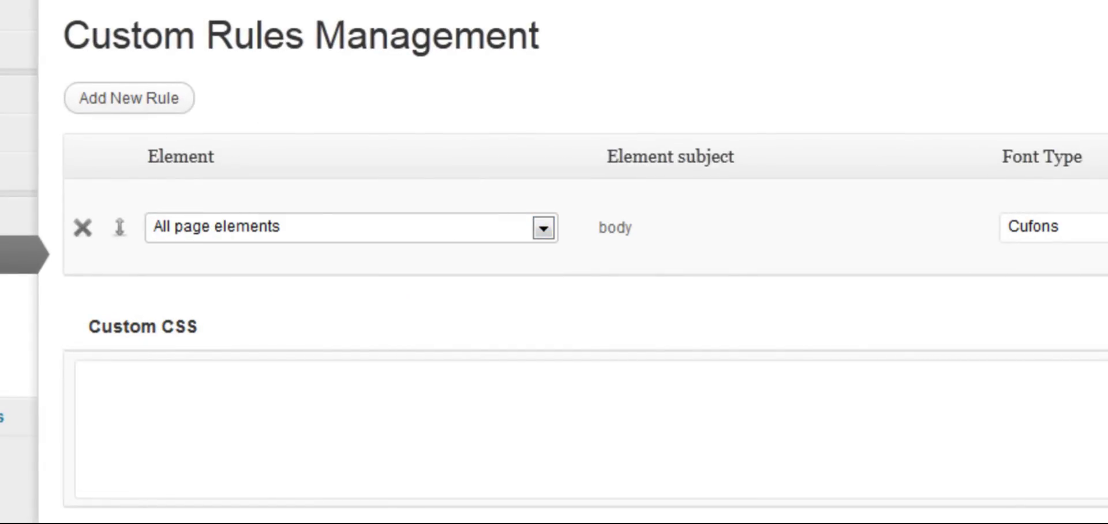
pyautogui.hotkey('alt', 'Down')
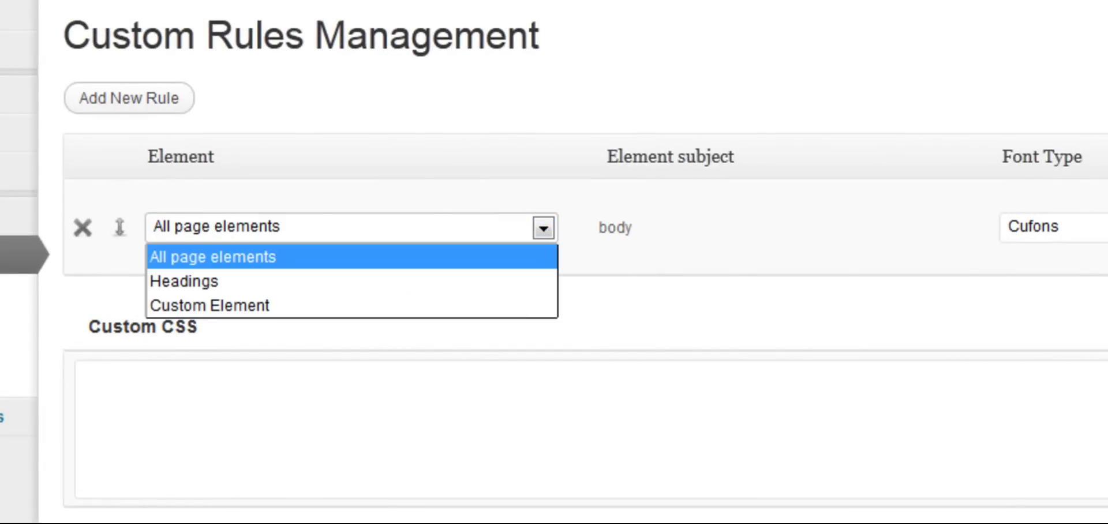
pyautogui.press('Down')
pyautogui.press('Down')
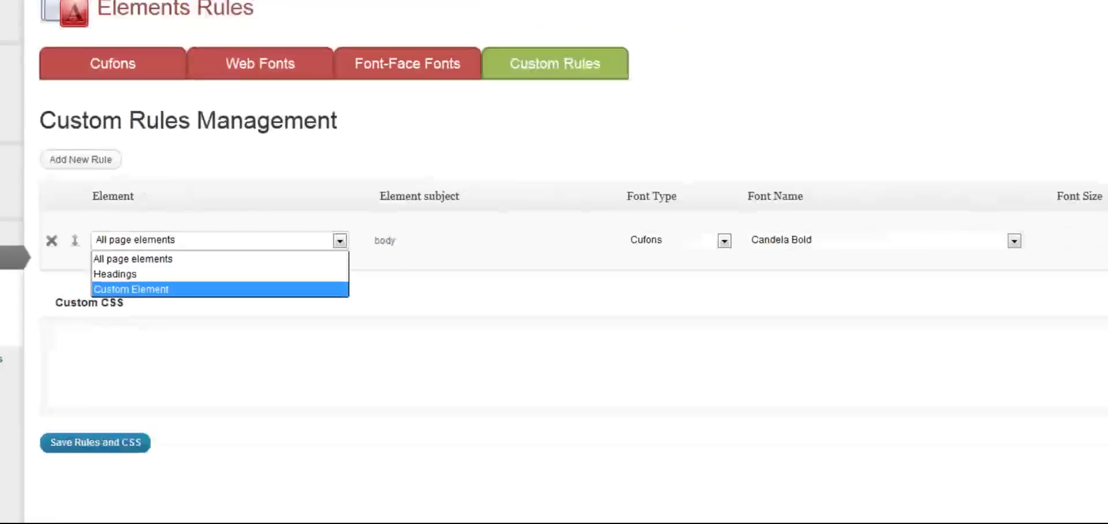
pyautogui.press('Return')
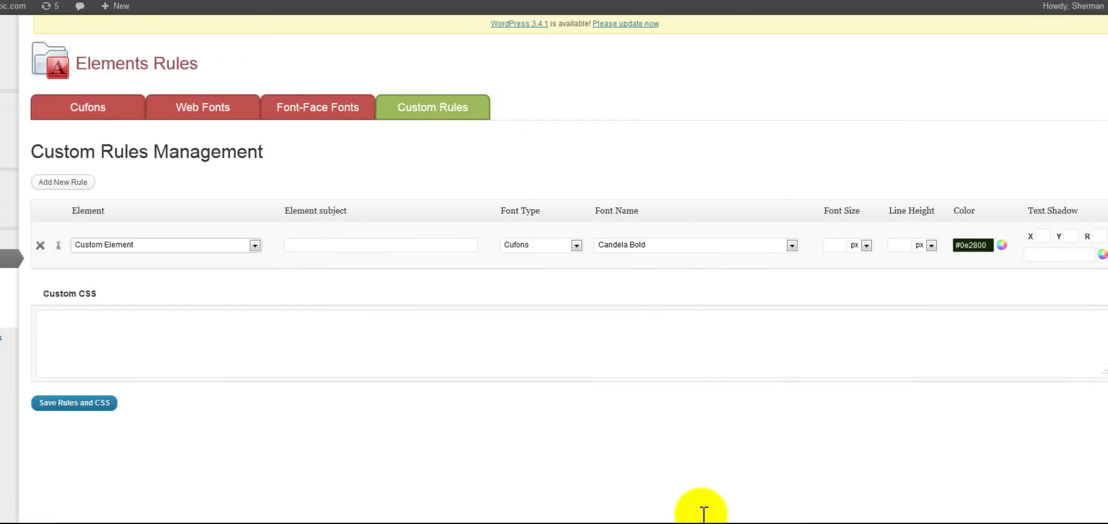
pyautogui.press('Tab')
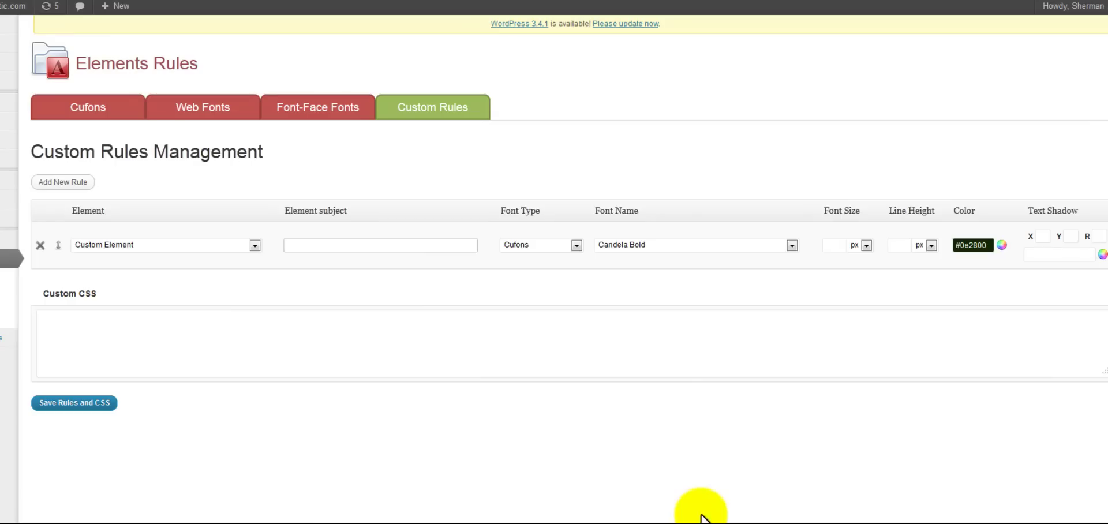
# Review the Font Type choices, keeping the rule on Cufons
pyautogui.press('Tab')
pyautogui.hotkey('alt', 'Down')
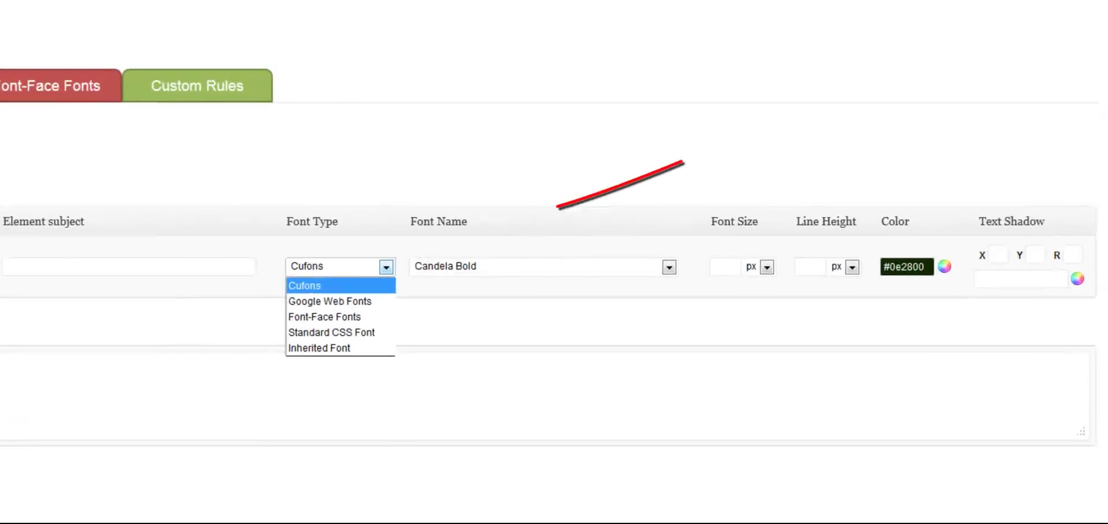
pyautogui.press('Down')
pyautogui.press('Down')
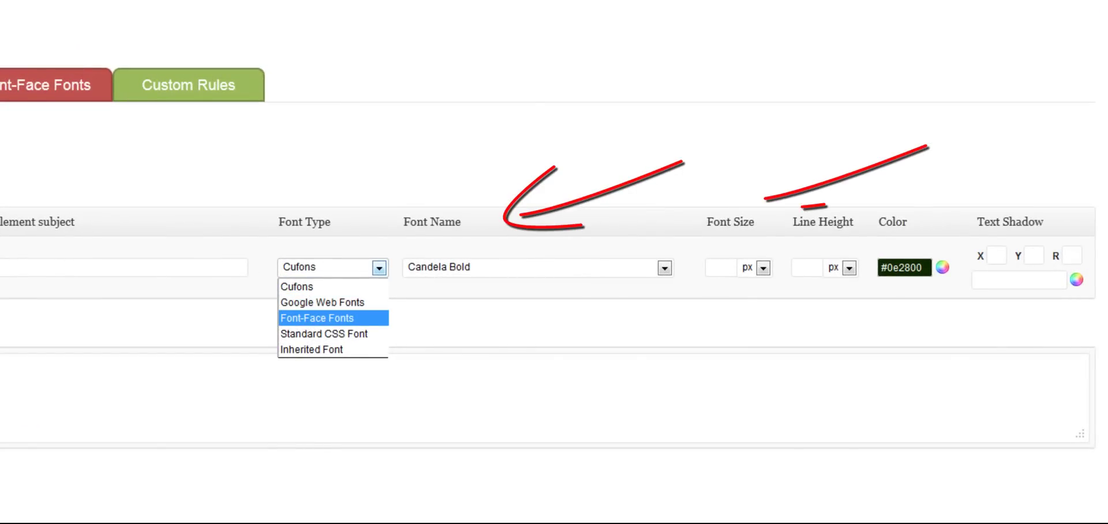
pyautogui.press('Escape')
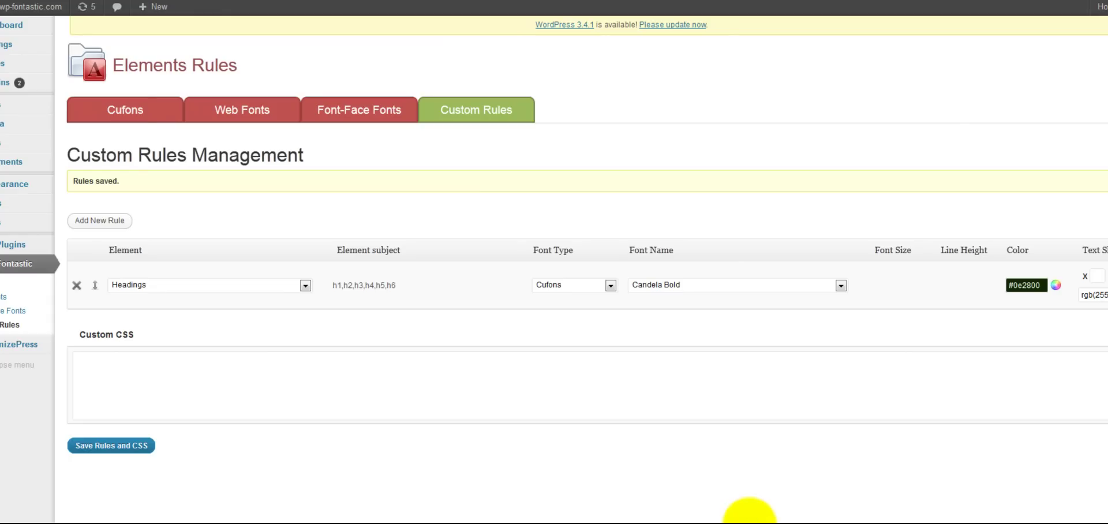
pyautogui.moveTo(63, 91)
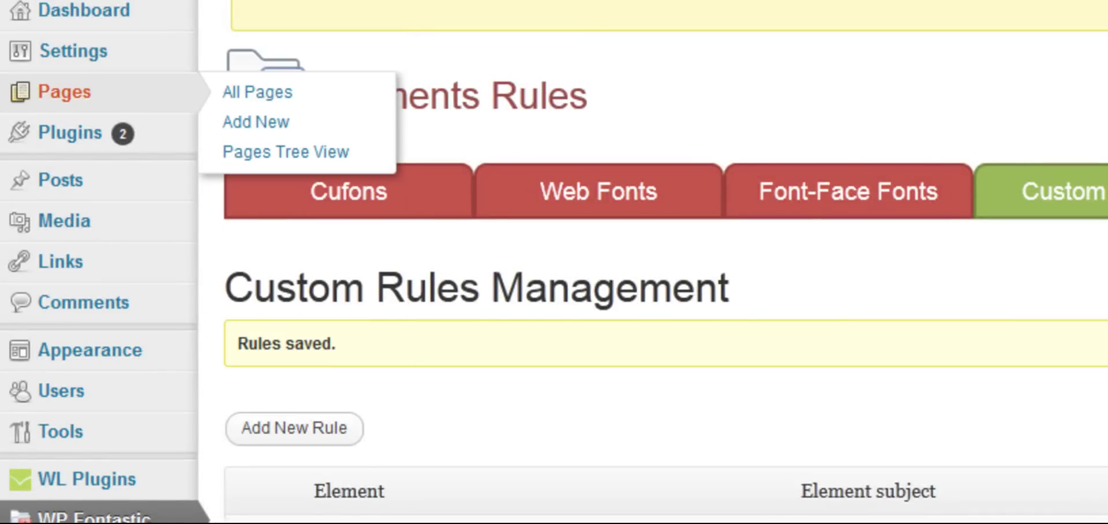
# Edit the Demo Test Page for WP-Fontastic from All Pages and launch the WP Fontastic shortcode dialog
pyautogui.click(257, 91)
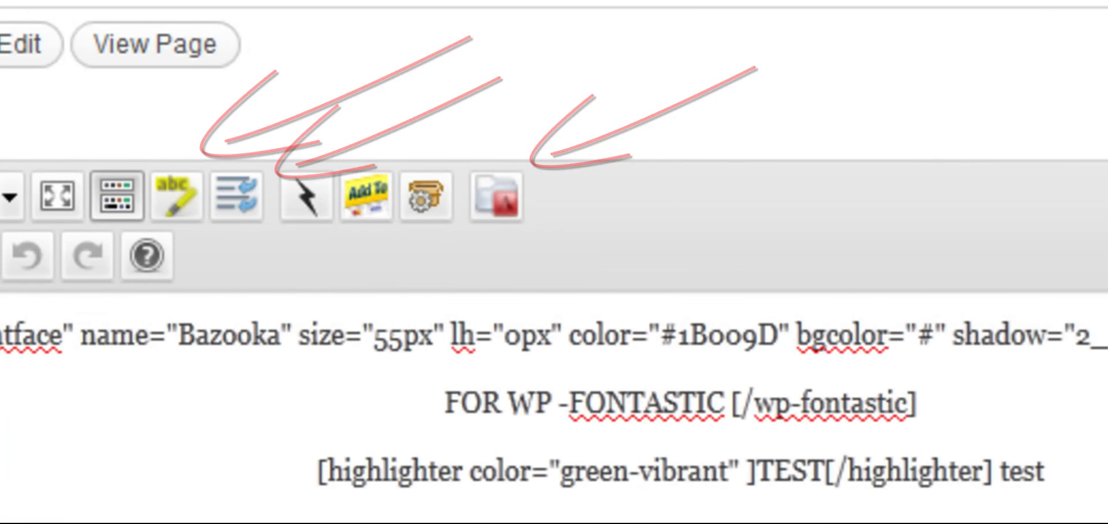
pyautogui.click(507, 202)
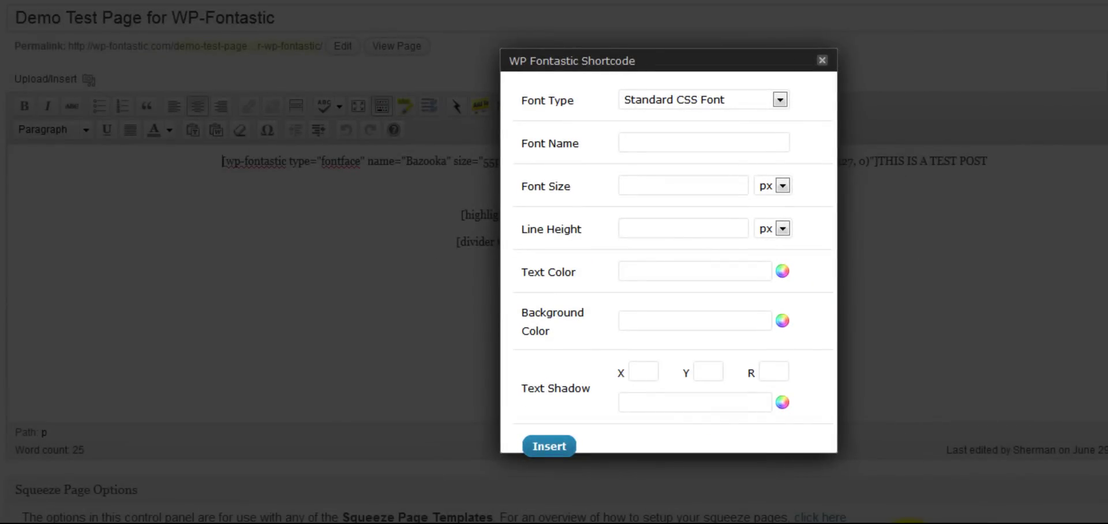
# Check the shortcode's Font Type options without changing them, moving on to the font name
pyautogui.click(780, 100)
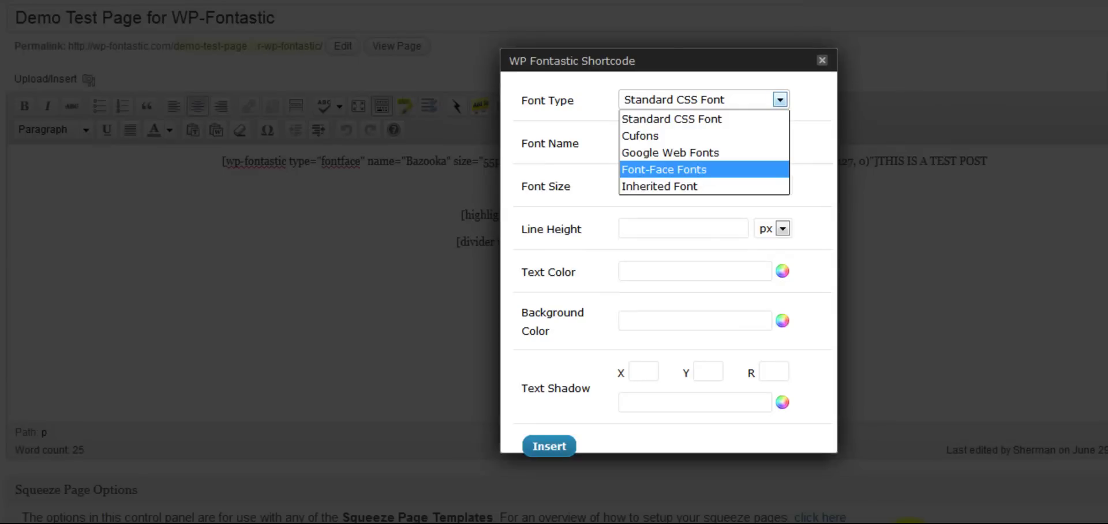
pyautogui.press('Escape')
pyautogui.press('Tab')
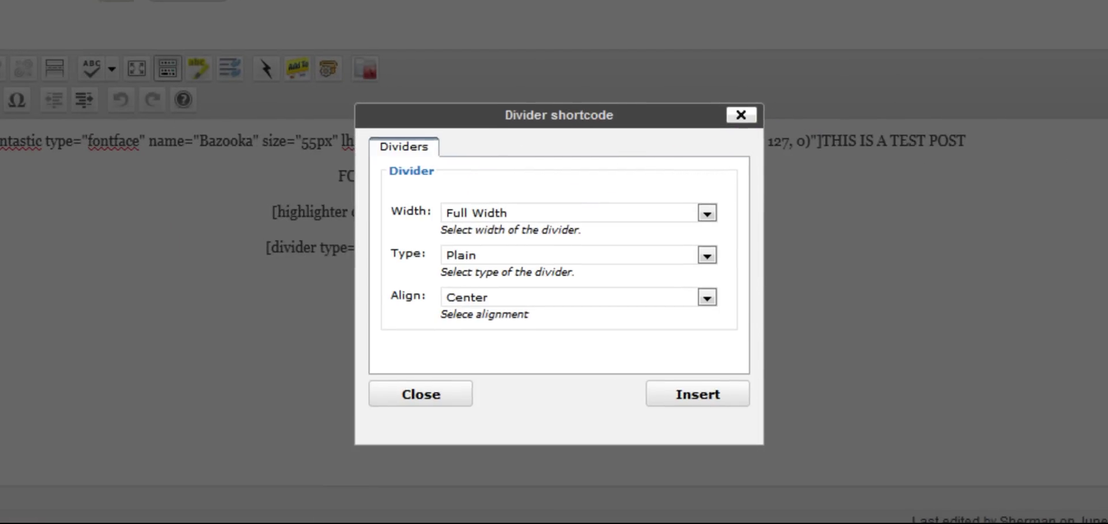
# Keep the divider at Full Width, Plain style and Center alignment, and insert it
pyautogui.click(707, 214)
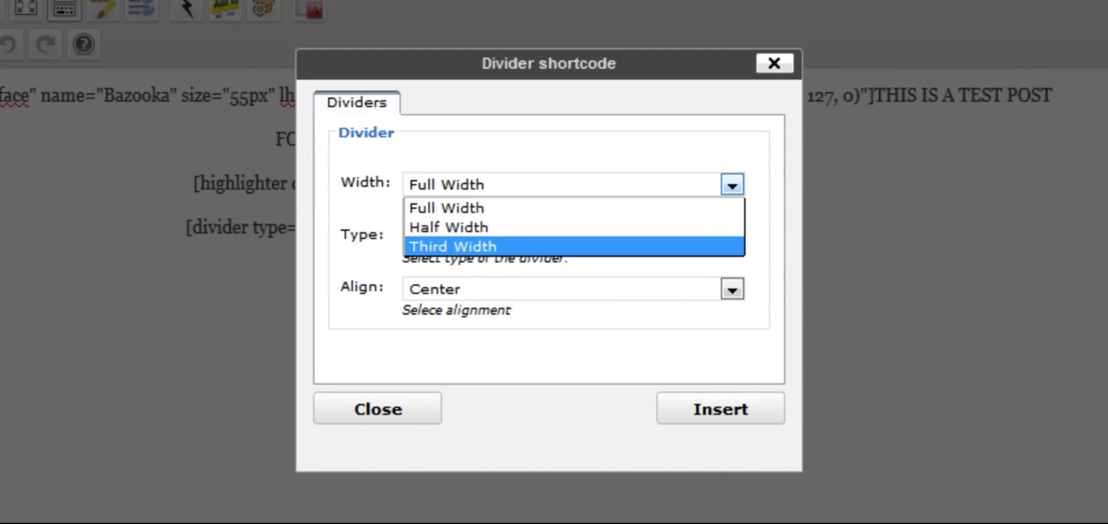
pyautogui.press('Escape')
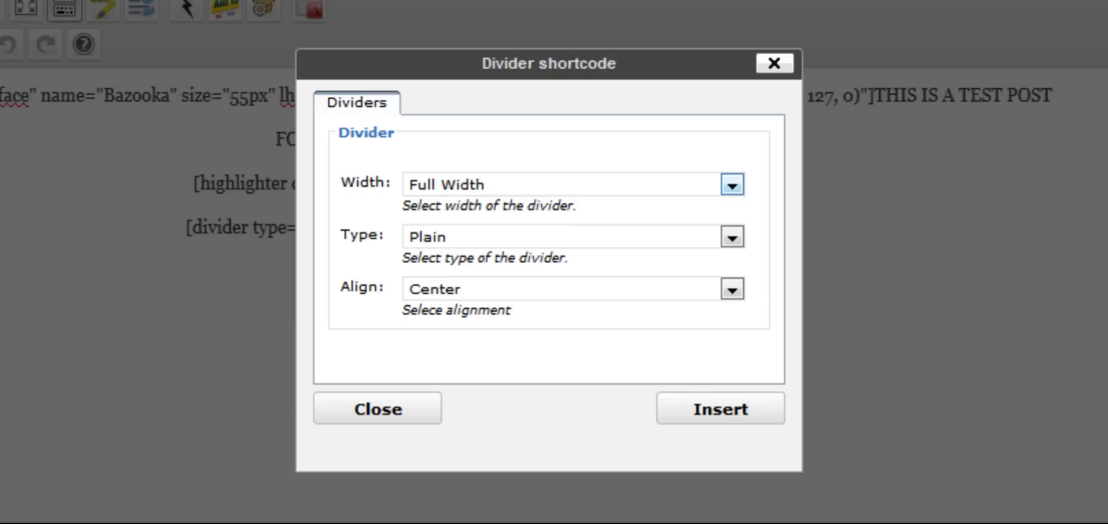
pyautogui.click(731, 236)
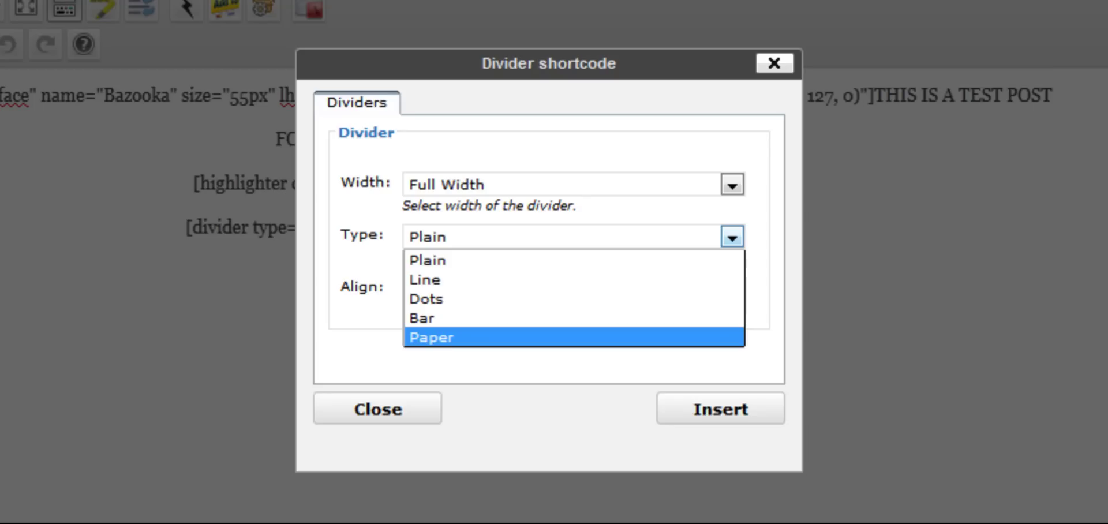
pyautogui.press('Escape')
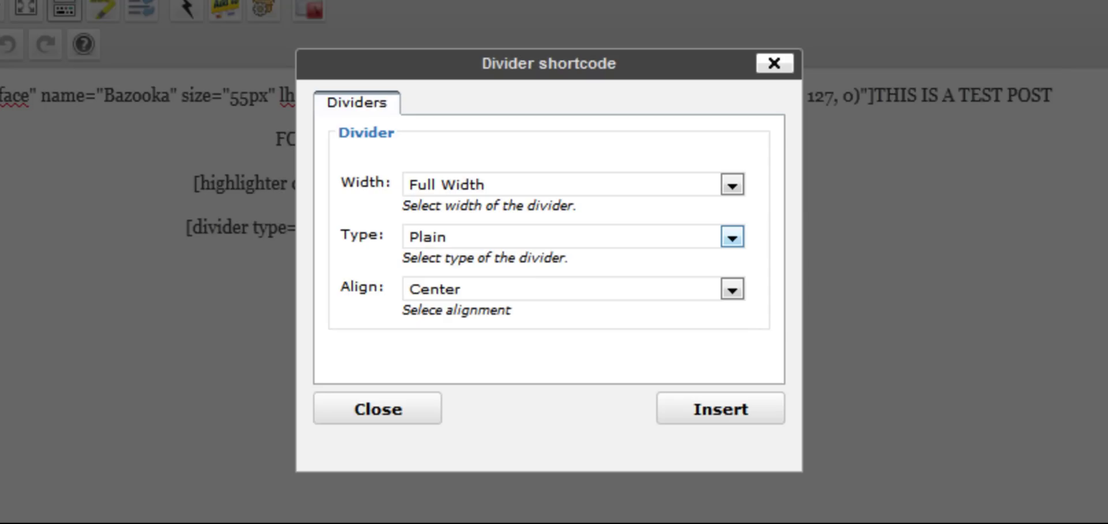
pyautogui.click(732, 289)
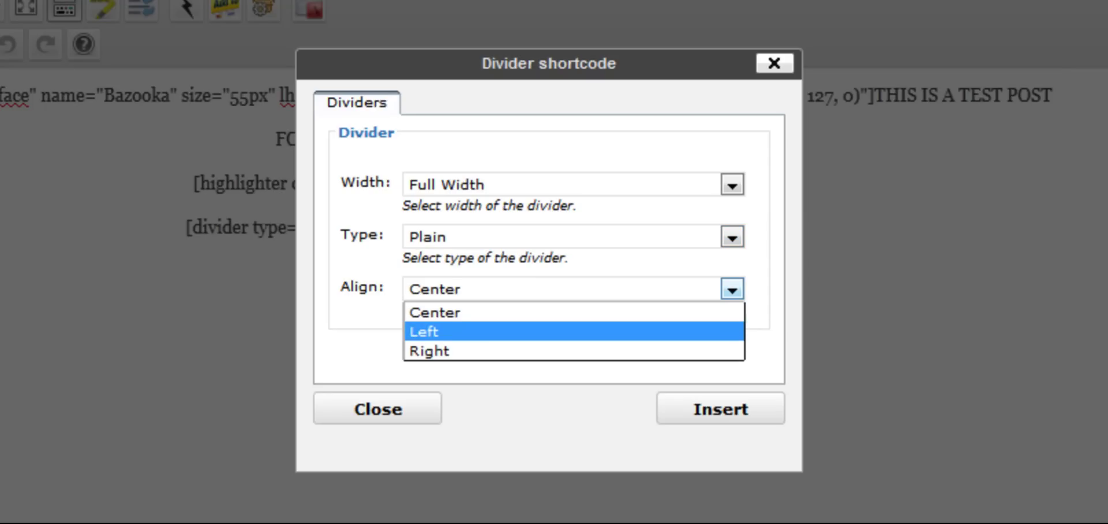
pyautogui.press('Up')
pyautogui.press('Down')
pyautogui.press('Down')
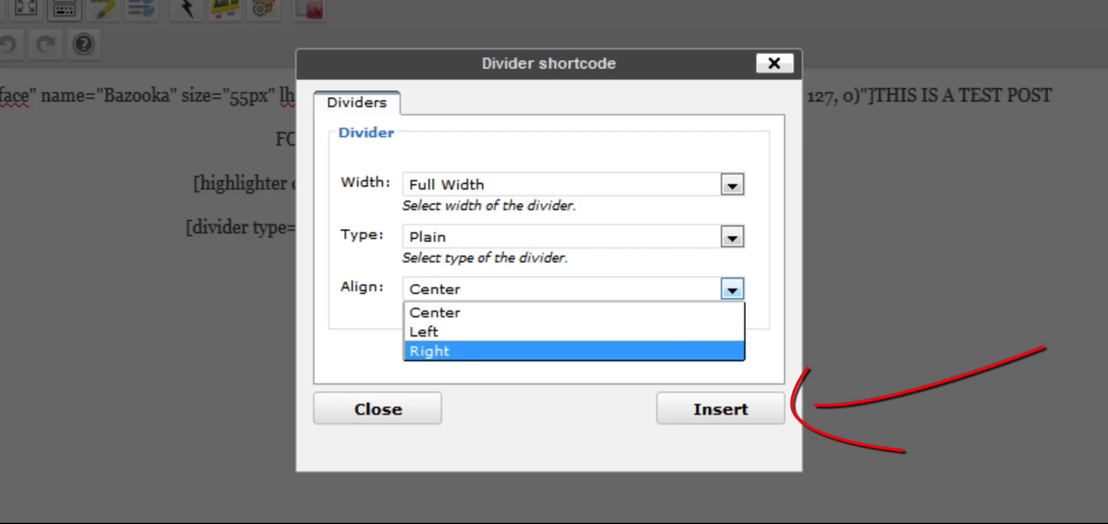
pyautogui.press('Escape')
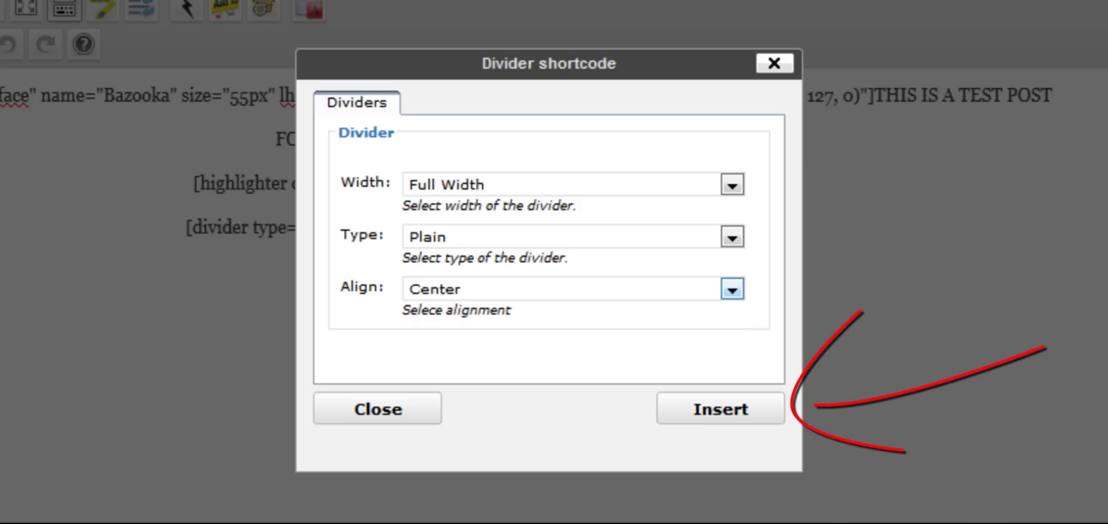
pyautogui.press('Return')
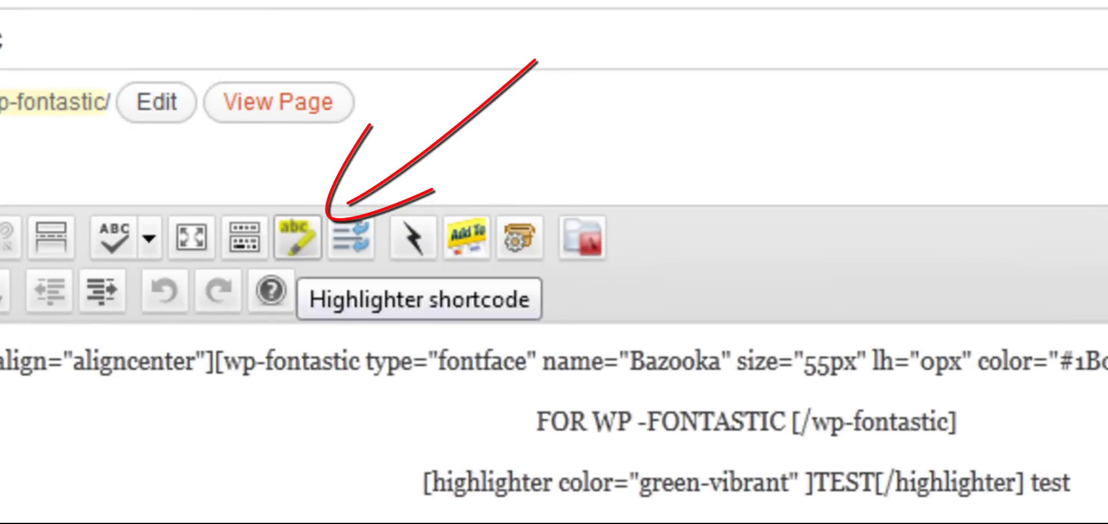
# Open the Highlighter dialog and change its colour from Vibrant Blue to Vibrant Green
pyautogui.click(296, 237)
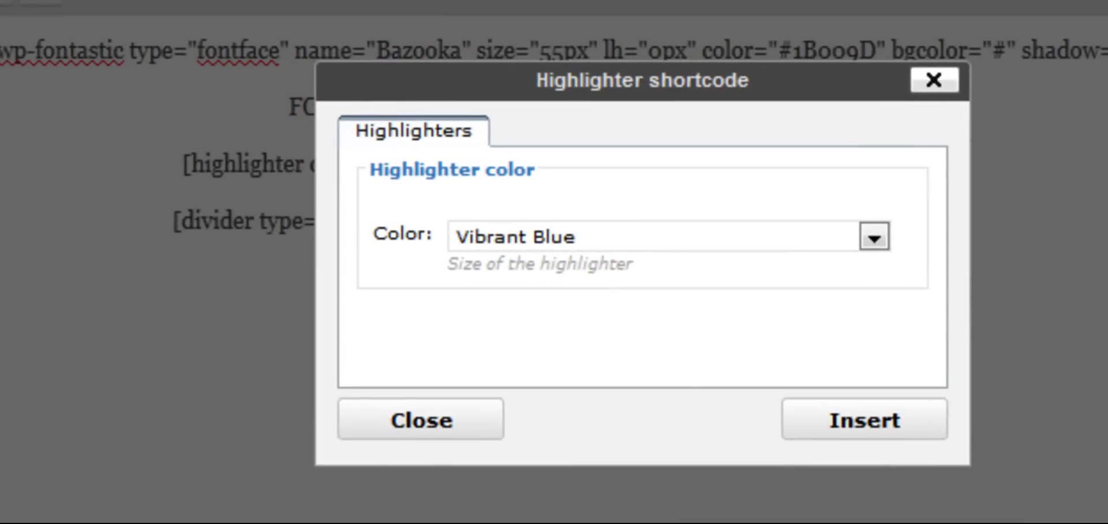
pyautogui.click(874, 237)
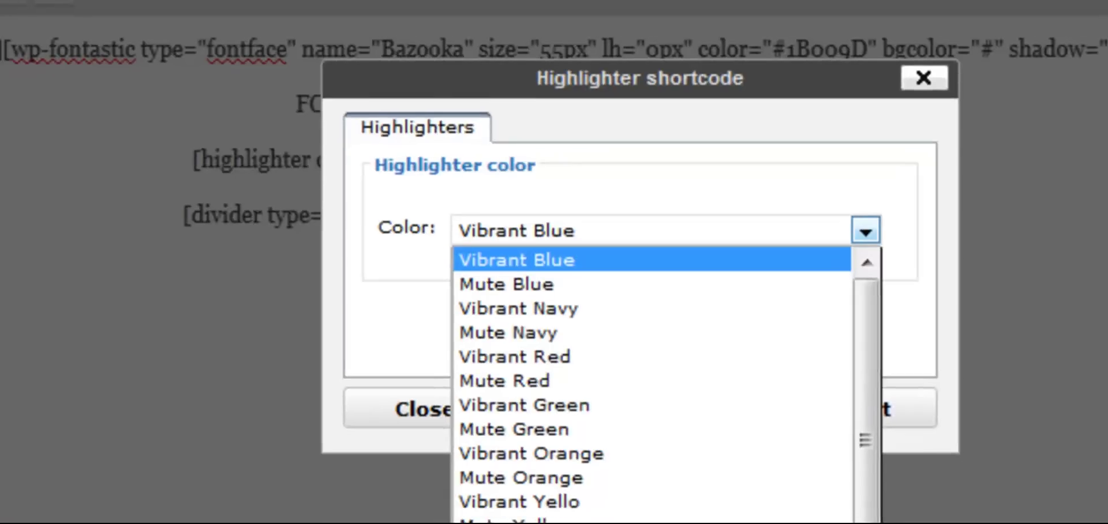
pyautogui.scroll(-1, 629, 329)
pyautogui.scroll(-1, 629, 332)
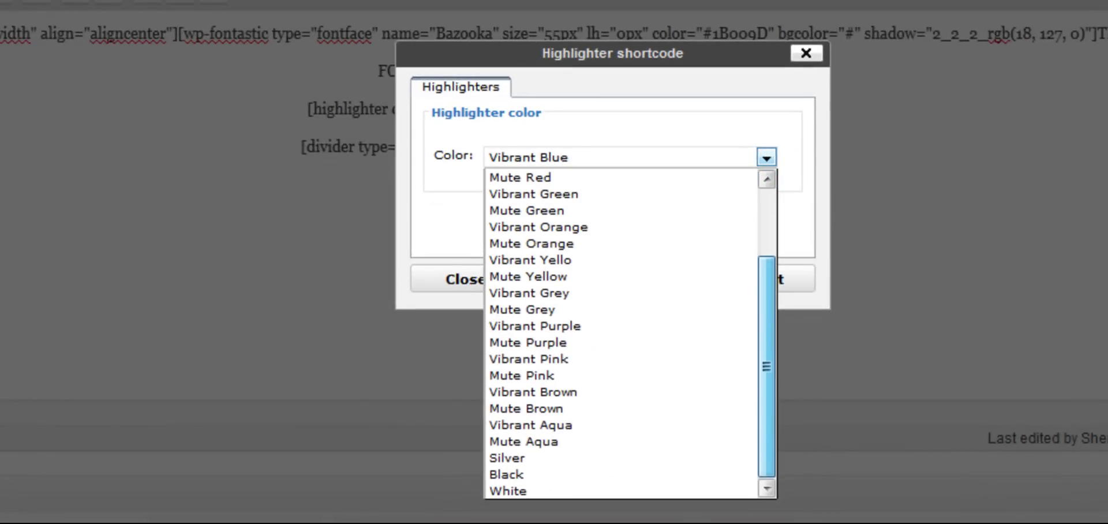
pyautogui.scroll(1, 621, 332)
pyautogui.scroll(1, 621, 331)
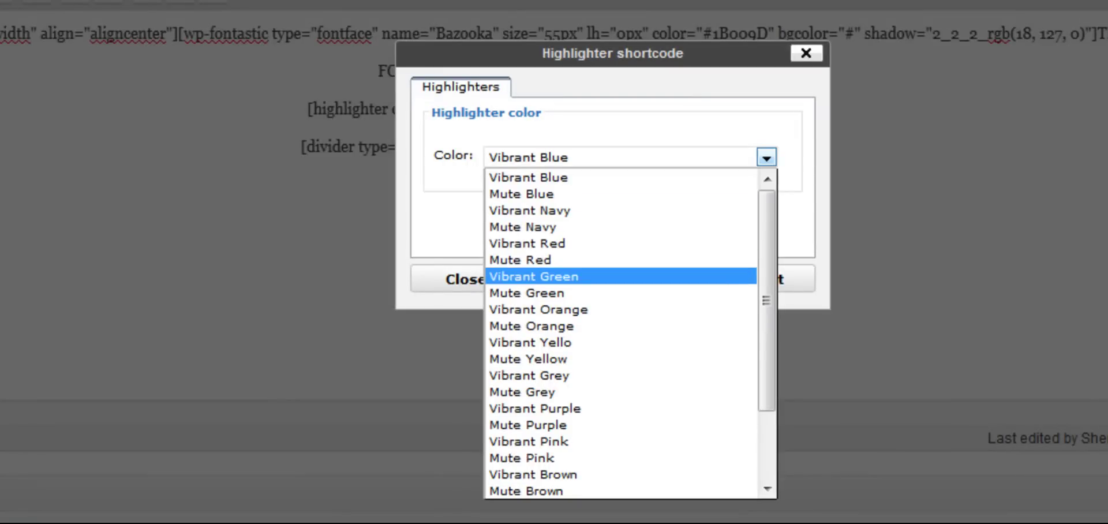
pyautogui.click(533, 277)
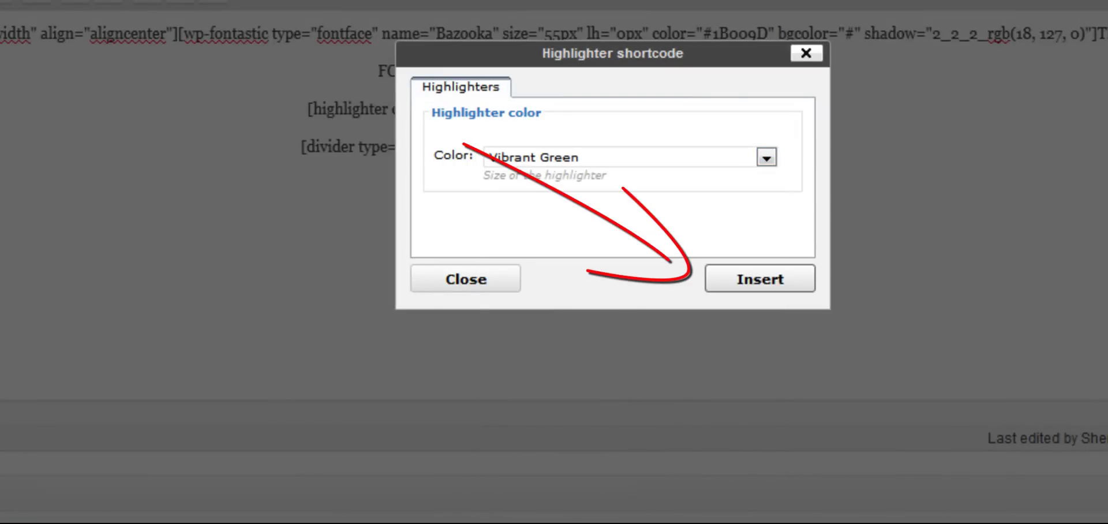